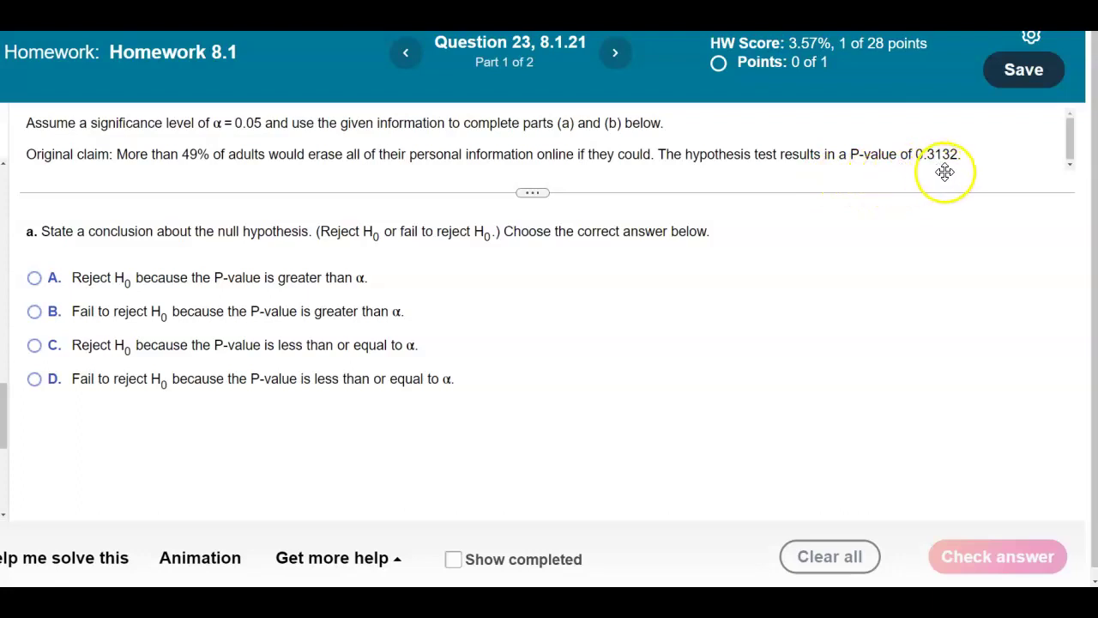
- Bring the P-Value Method notebook up beside the homework question and nudge its window into place
mouse_move(656, 605)
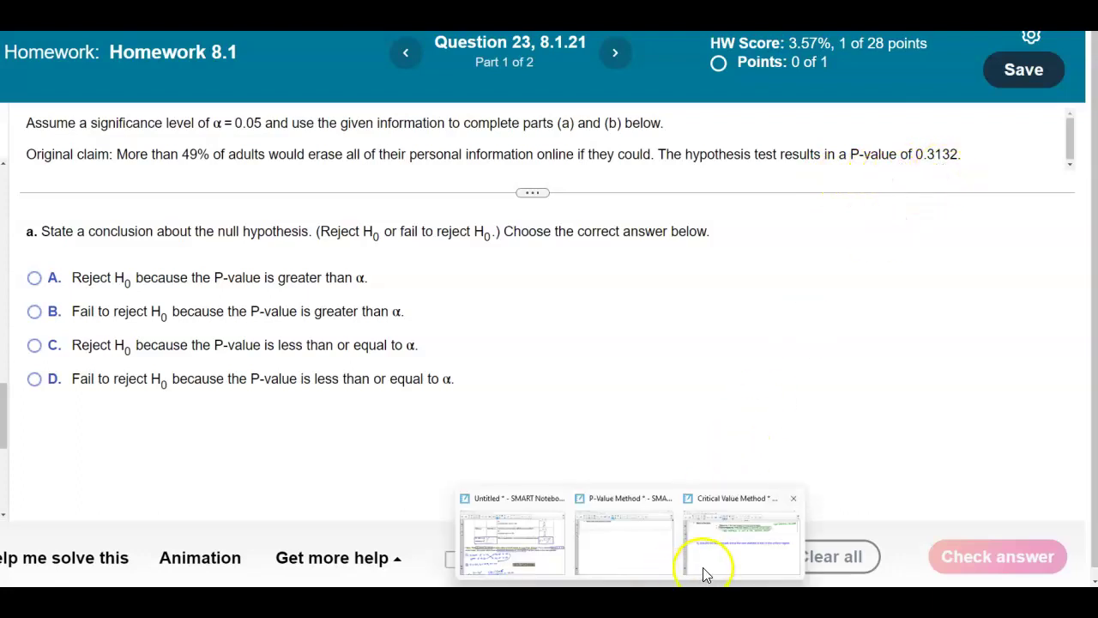
click(640, 560)
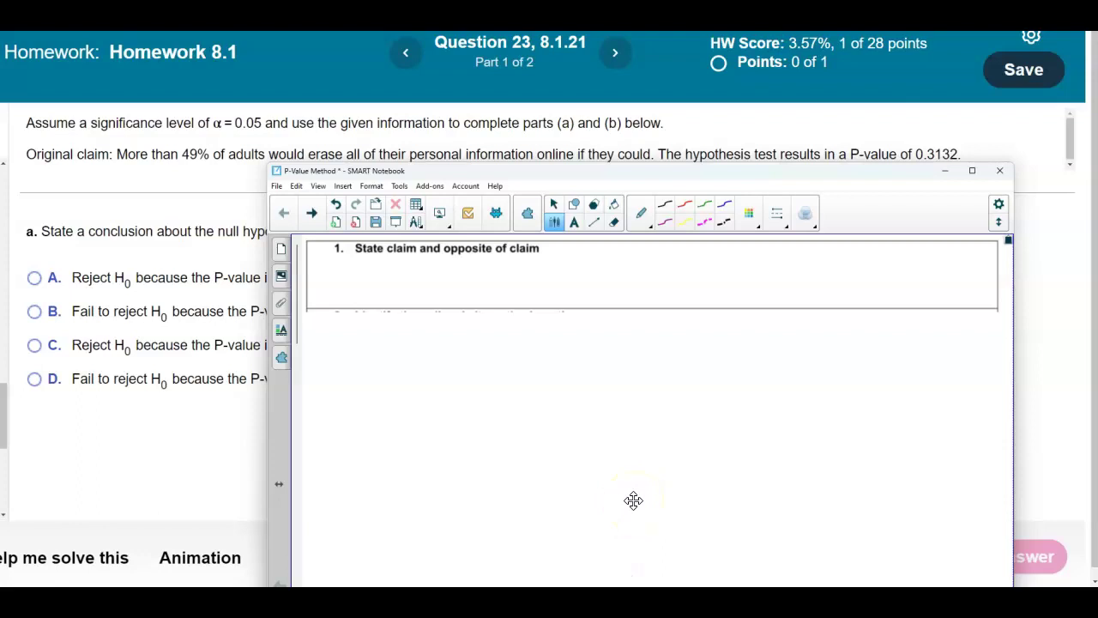
drag(723, 173, 719, 197)
- Undo a stray change and set the pen to the thinnest line thickness
click(750, 323)
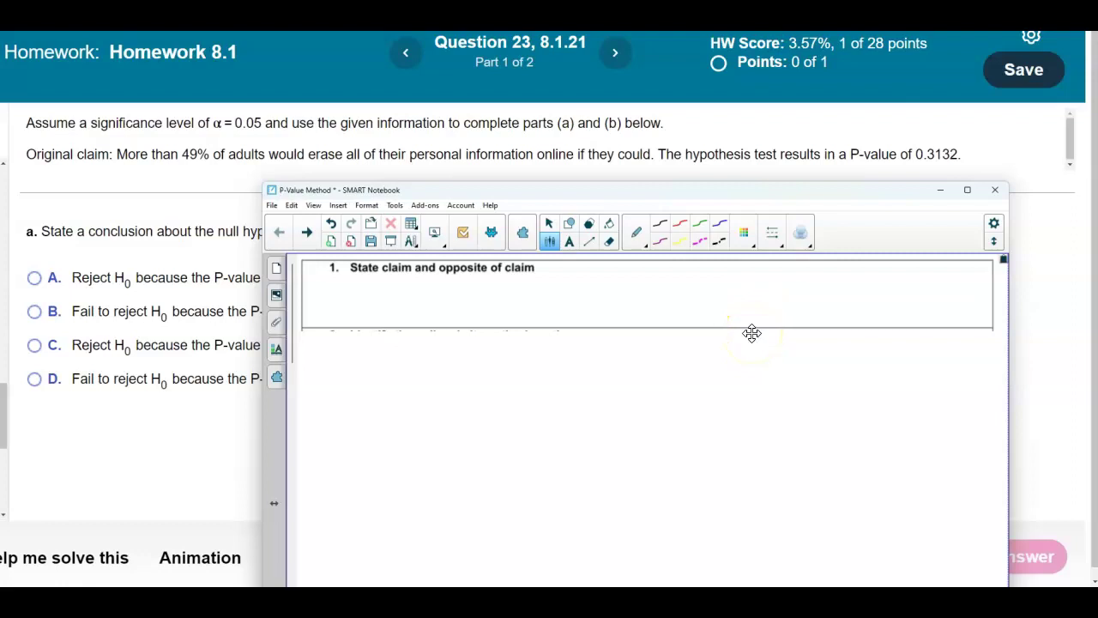
click(550, 279)
click(331, 223)
click(770, 232)
click(552, 299)
click(770, 233)
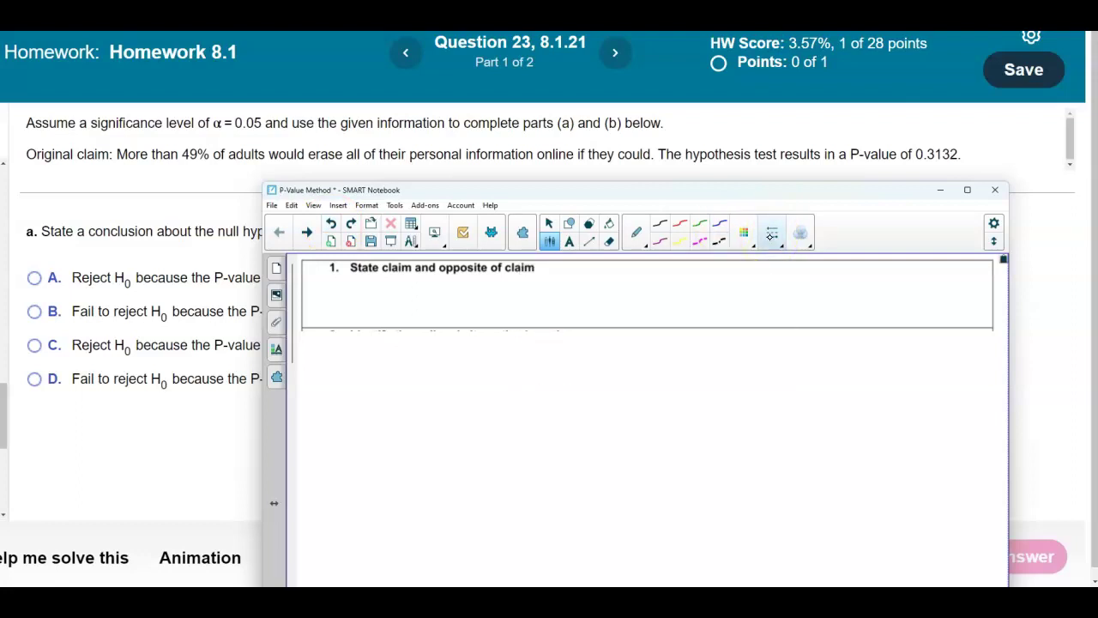
- Handwrite 'CLAIM: P > 0.49' and 'OPP: P ≤ 0.49' under step 1
drag(574, 274, 601, 282)
drag(602, 275, 634, 284)
click(616, 281)
drag(636, 272, 656, 277)
drag(674, 272, 690, 274)
drag(579, 299, 653, 302)
drag(643, 305, 684, 299)
click(675, 302)
drag(682, 295, 687, 297)
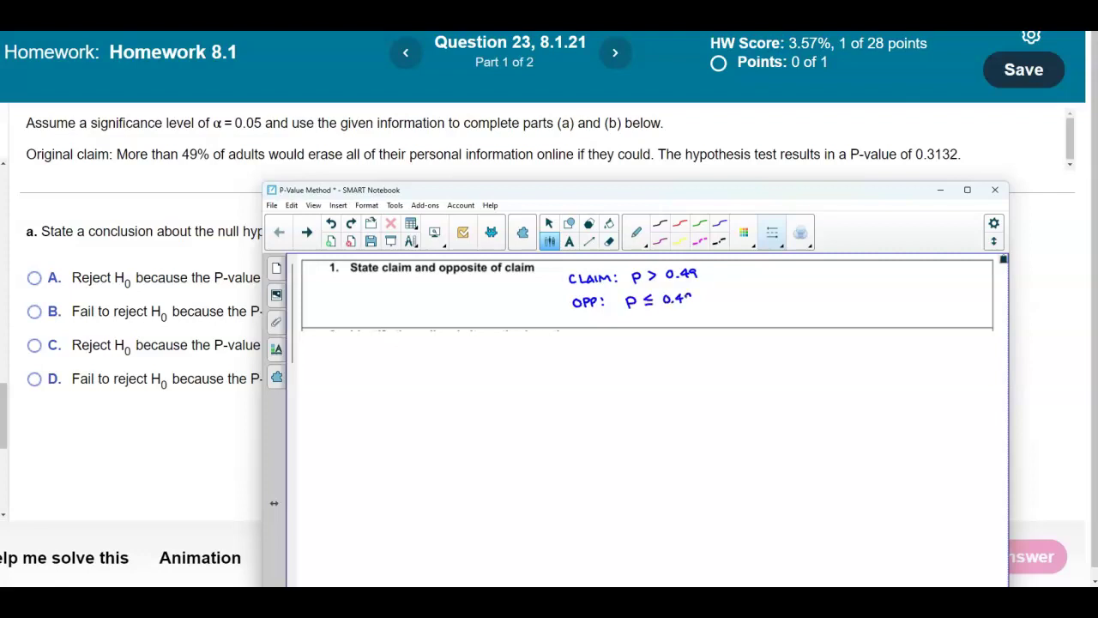
- Reveal step 2 and copy the claim and opposite ink into it
click(631, 369)
click(647, 276)
key(ctrl+c)
key(ctrl+v)
mouse_move(425, 306)
mouse_down()
mouse_move(521, 367)
mouse_move(547, 359)
mouse_up()
- Write H0: P = 0.49 and H1: P > 0.49, with arrows from OPP and CLAIM
click(638, 437)
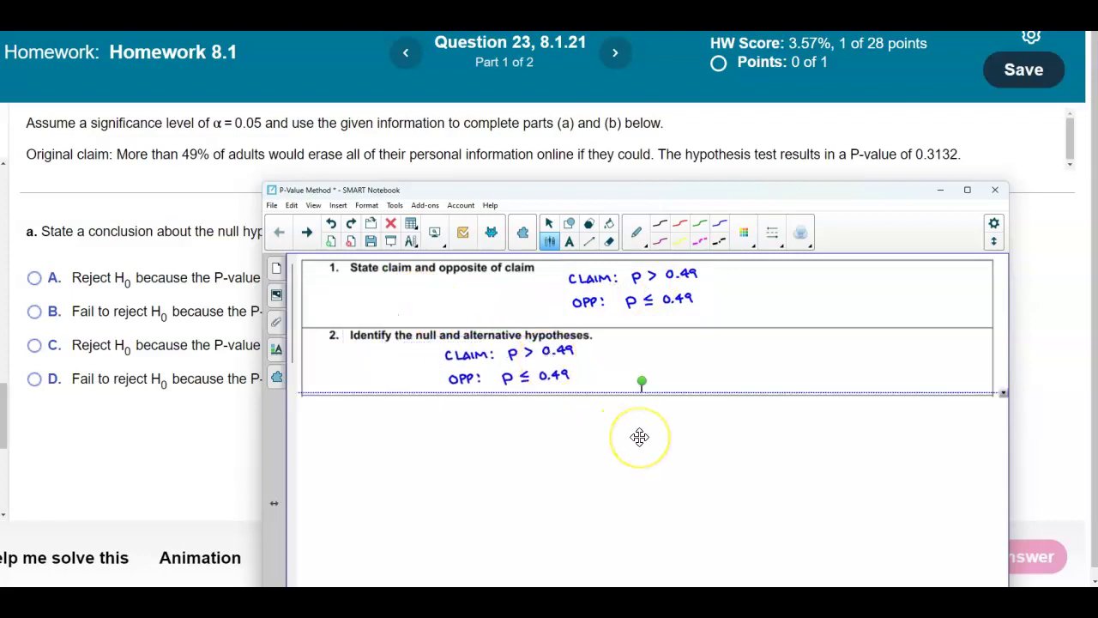
mouse_move(643, 341)
mouse_down()
mouse_move(644, 353)
mouse_move(656, 347)
mouse_up()
drag(647, 370, 650, 380)
drag(577, 374, 629, 347)
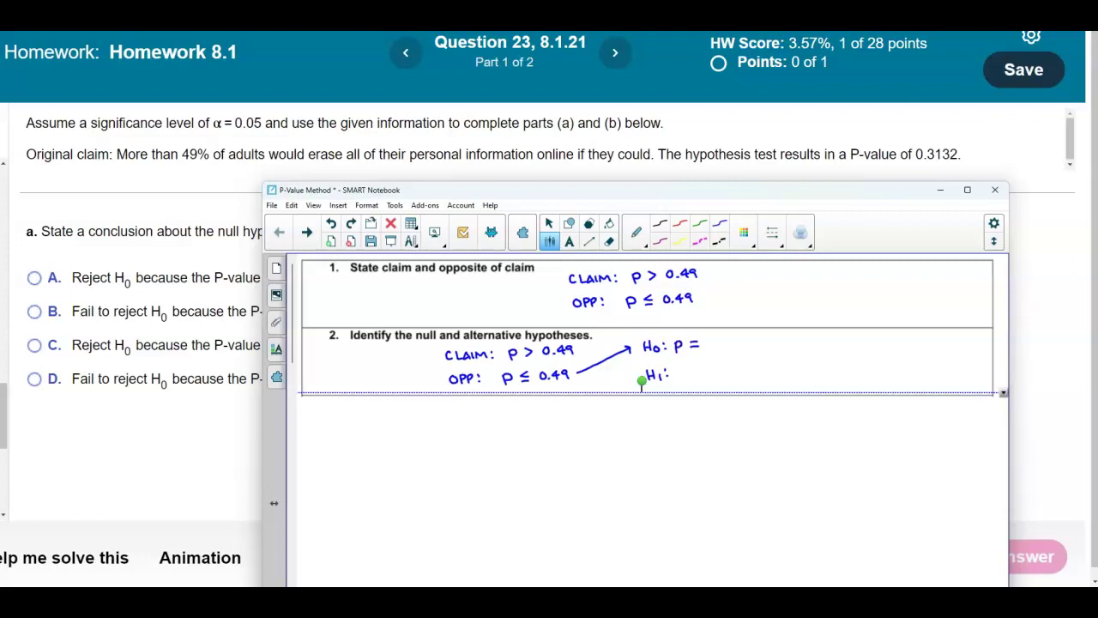
drag(714, 340, 746, 347)
mouse_move(584, 350)
mouse_down()
mouse_move(624, 376)
mouse_move(720, 365)
mouse_move(745, 375)
mouse_up()
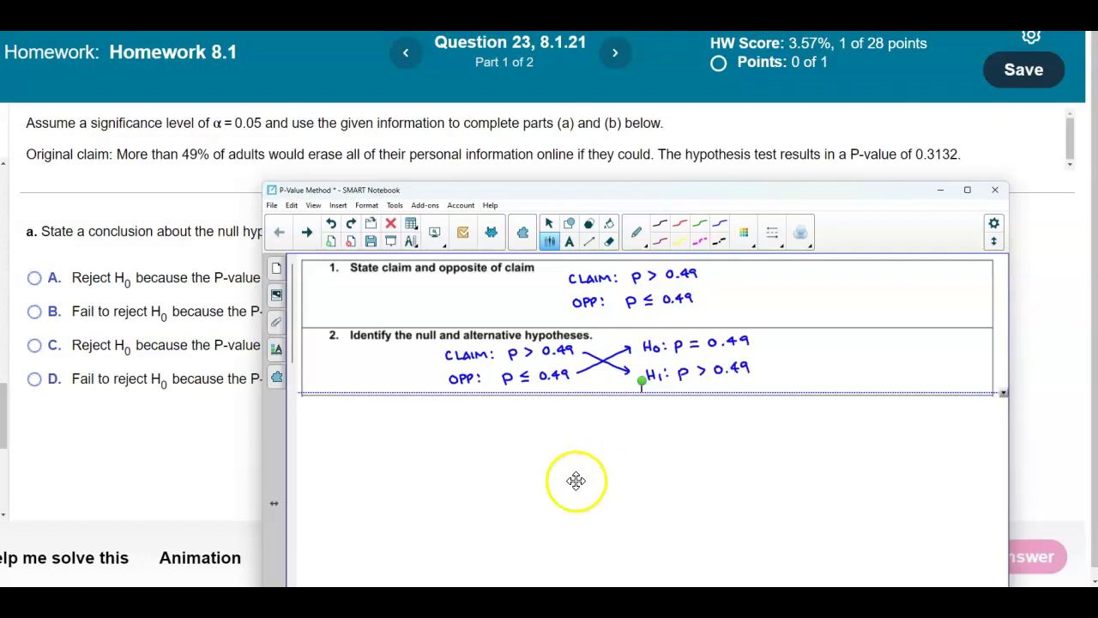
scroll(576, 478, down, 1)
- Reveal steps 3 and 4, writing 'RIGHT TAIL' under step 3 and 'α = 0.05' under step 4
drag(546, 397, 546, 468)
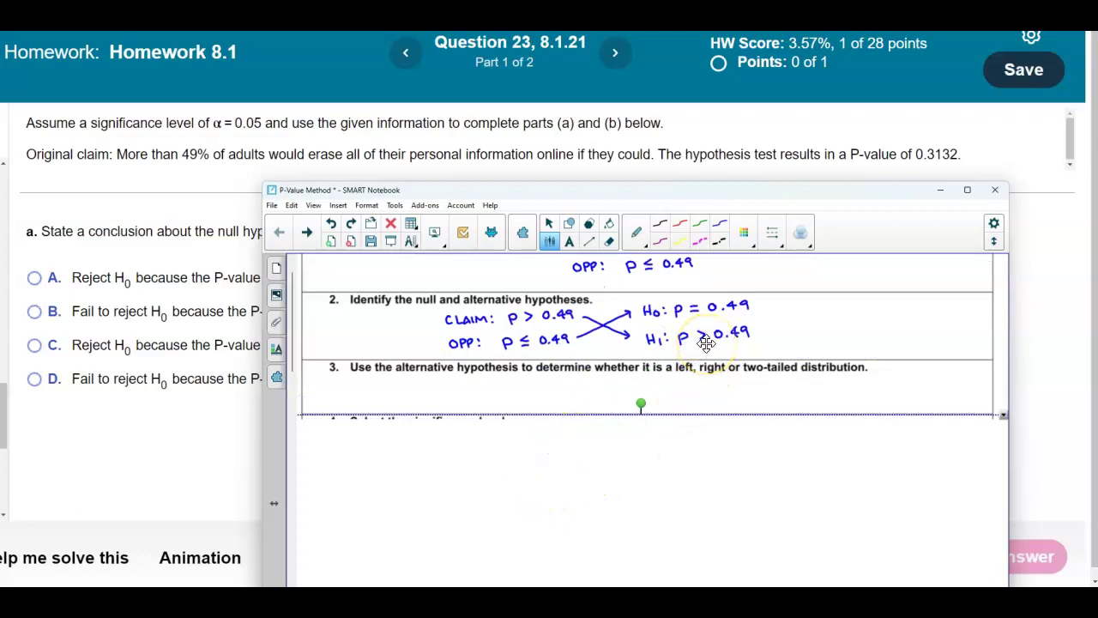
mouse_move(598, 395)
mouse_down()
mouse_move(661, 383)
mouse_move(668, 391)
mouse_up()
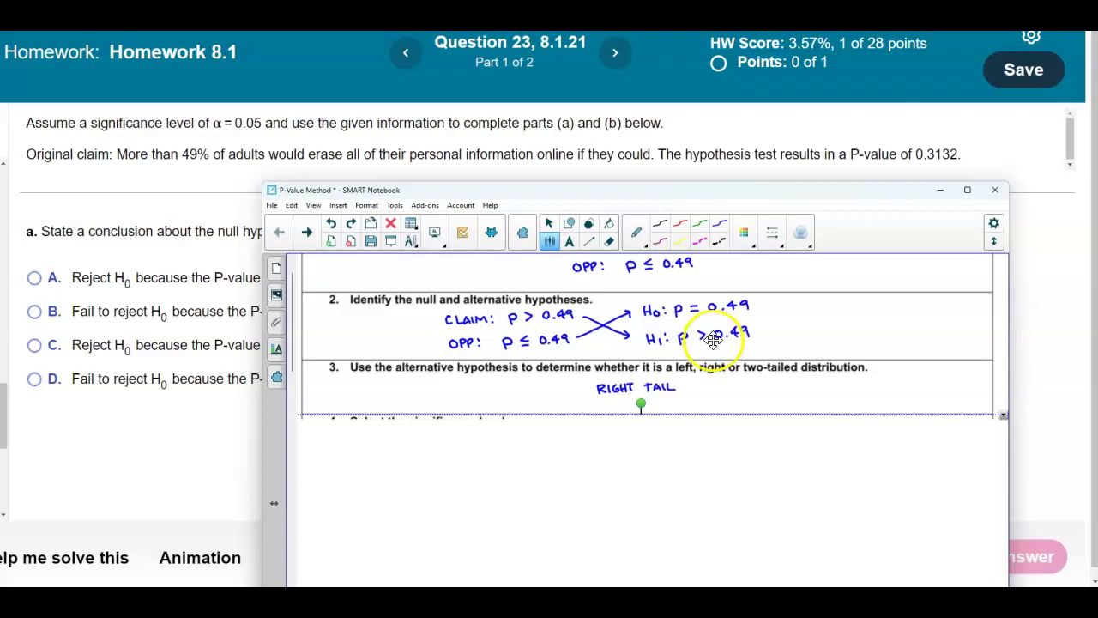
scroll(640, 422, down, 2)
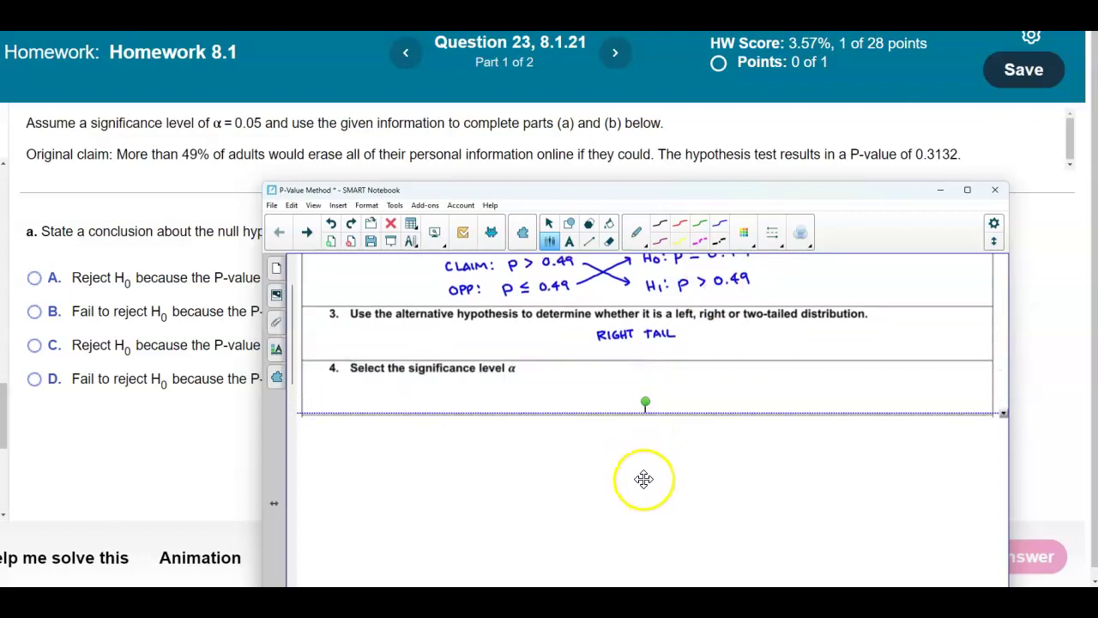
mouse_move(625, 381)
mouse_down()
mouse_move(628, 391)
mouse_move(643, 383)
mouse_up()
mouse_move(635, 387)
mouse_down()
mouse_move(664, 378)
mouse_move(689, 387)
mouse_up()
click(673, 387)
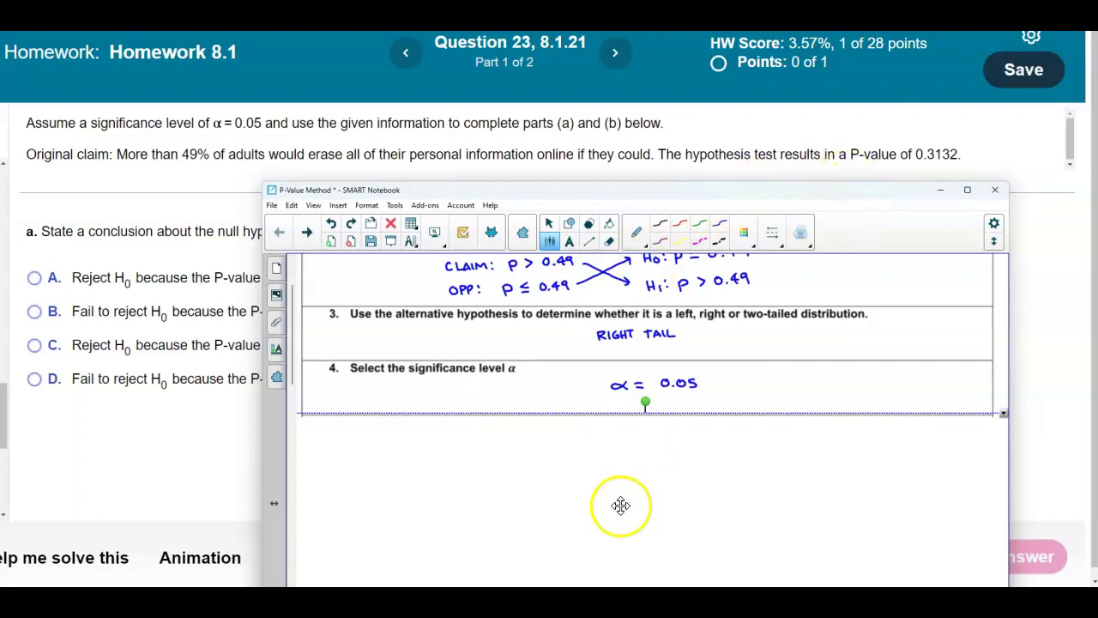
scroll(618, 498, down, 2)
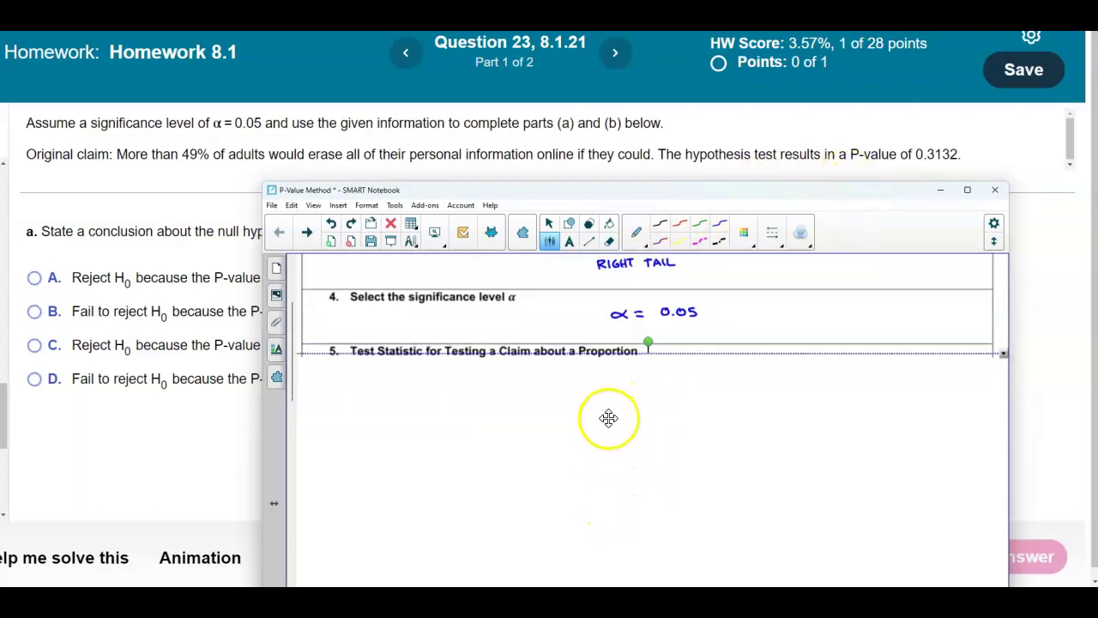
- Reveal step 6 and write the label 'P-VALUE =' there
scroll(568, 416, down, 1)
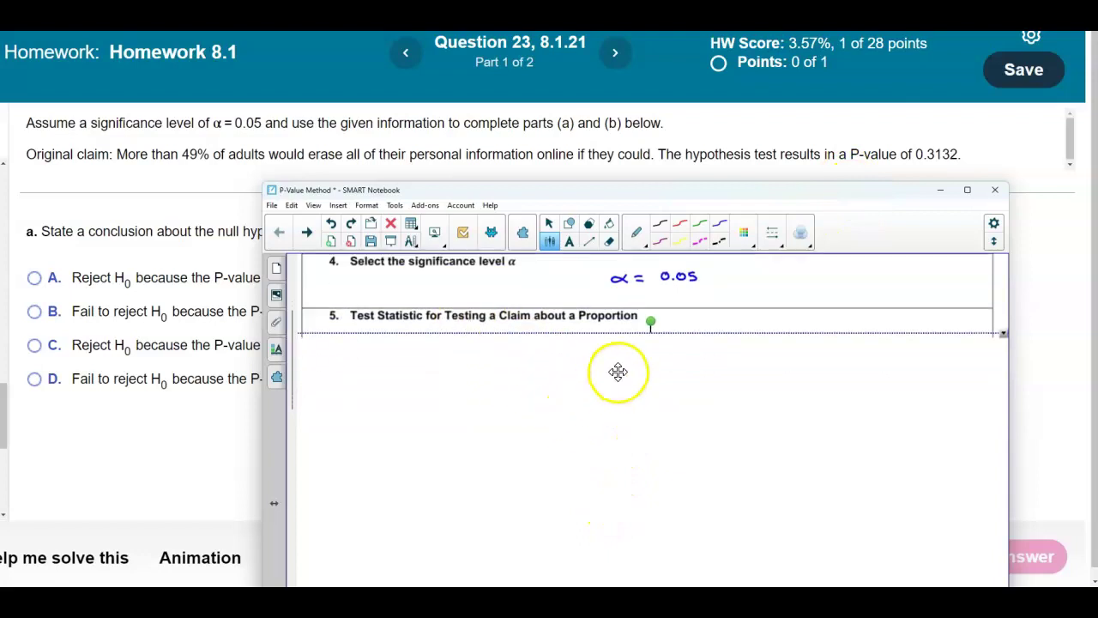
scroll(626, 373, down, 1)
mouse_move(617, 337)
mouse_down()
mouse_move(627, 461)
mouse_move(645, 515)
mouse_up()
scroll(627, 471, down, 1)
scroll(628, 463, up, 2)
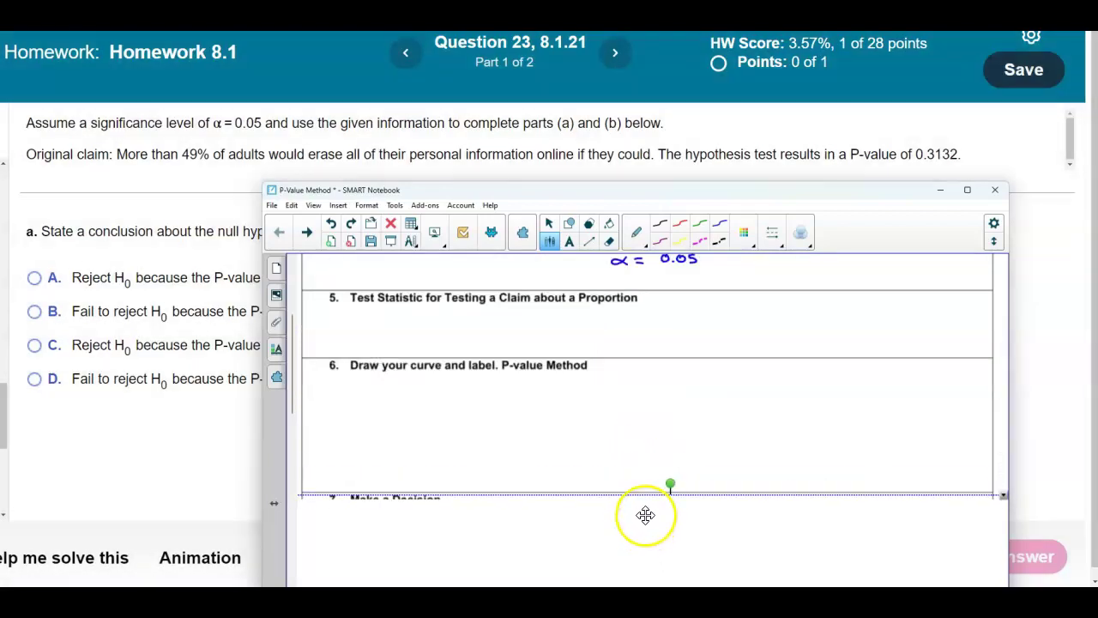
drag(590, 435, 641, 420)
mouse_move(644, 419)
mouse_down()
mouse_move(644, 429)
mouse_move(652, 419)
mouse_up()
drag(645, 424, 650, 424)
drag(645, 429, 653, 429)
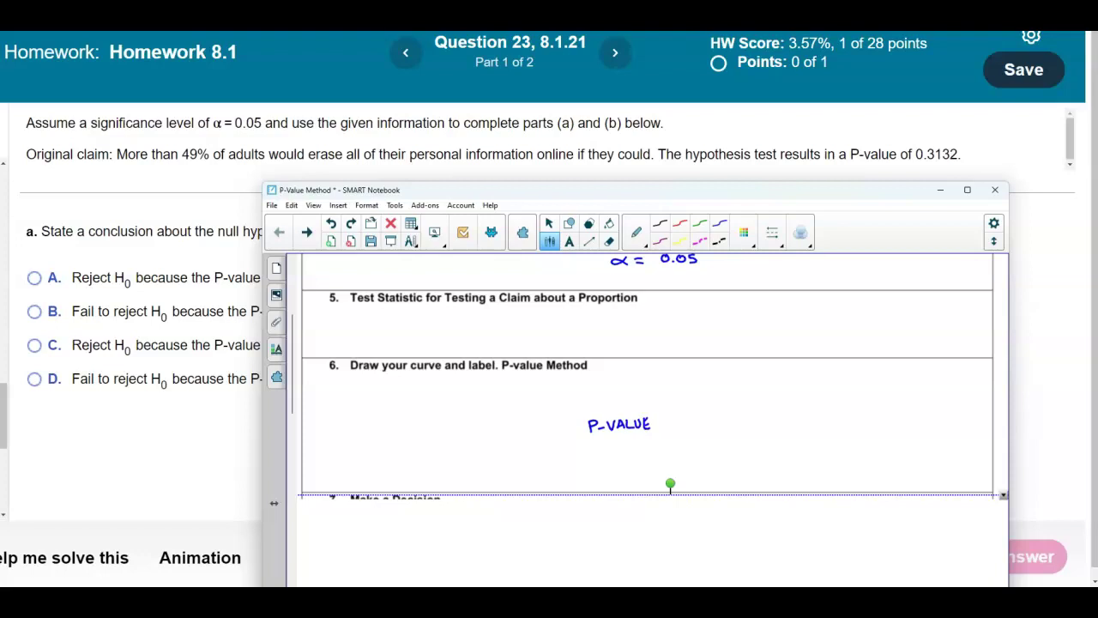
- Draw a bell curve with the right tail labelled 0.3132, and complete 'P-VALUE = 0.3132'
drag(757, 454, 933, 451)
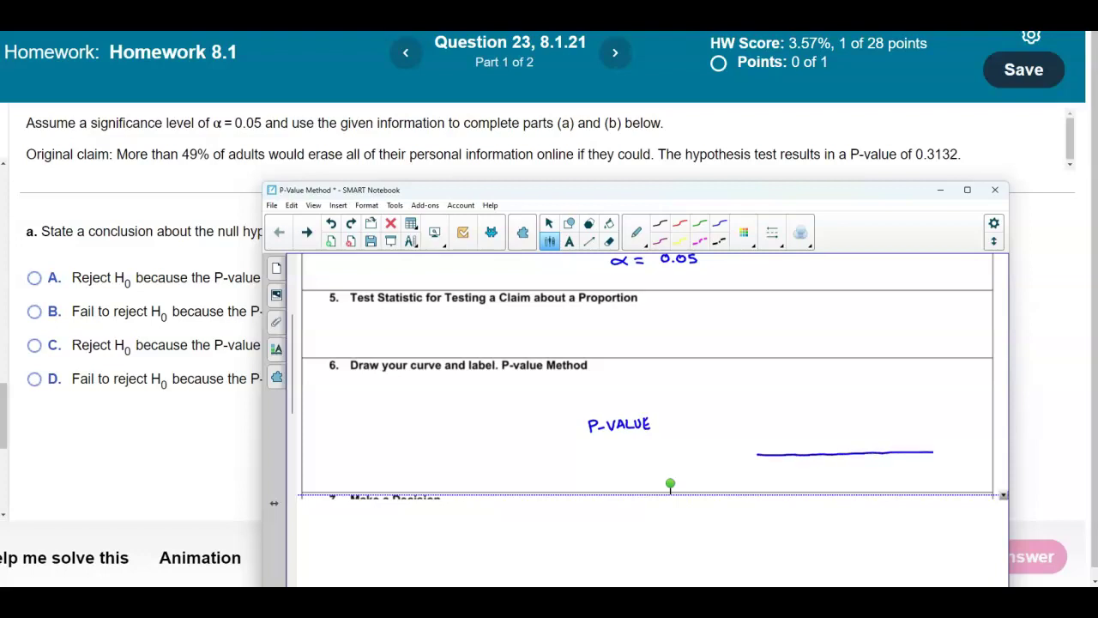
mouse_move(762, 448)
mouse_down()
mouse_move(826, 380)
mouse_move(847, 370)
mouse_move(934, 442)
mouse_move(905, 444)
mouse_move(903, 423)
mouse_move(925, 449)
mouse_move(926, 412)
mouse_move(933, 420)
mouse_move(923, 395)
mouse_move(920, 404)
mouse_move(963, 401)
mouse_up()
click(927, 403)
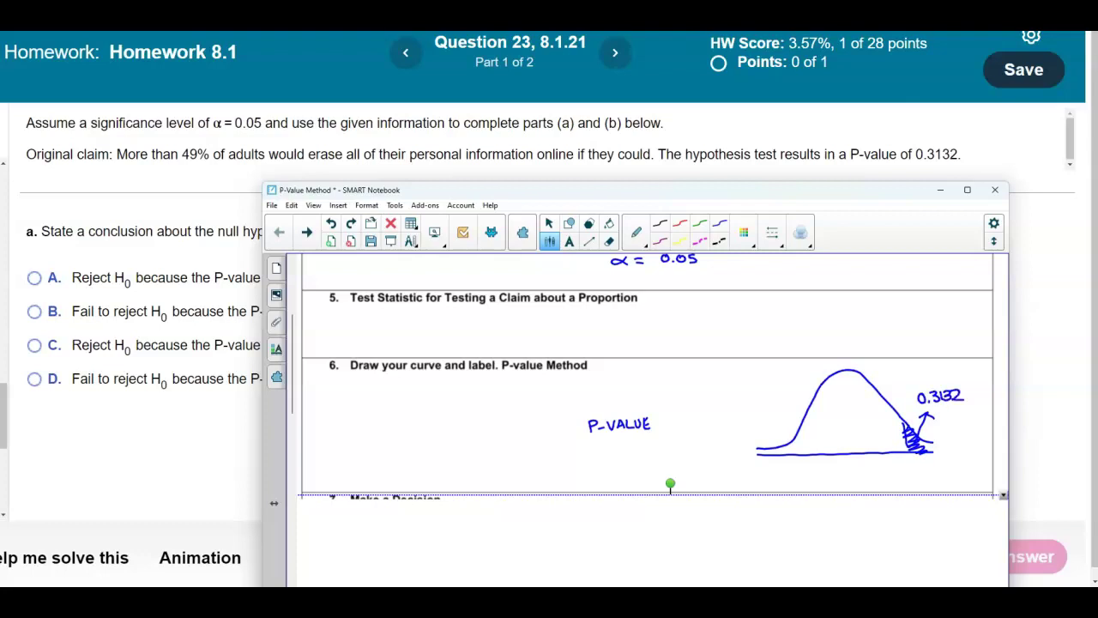
mouse_move(678, 419)
mouse_down()
mouse_move(673, 428)
mouse_move(678, 419)
mouse_move(730, 427)
mouse_up()
click(685, 429)
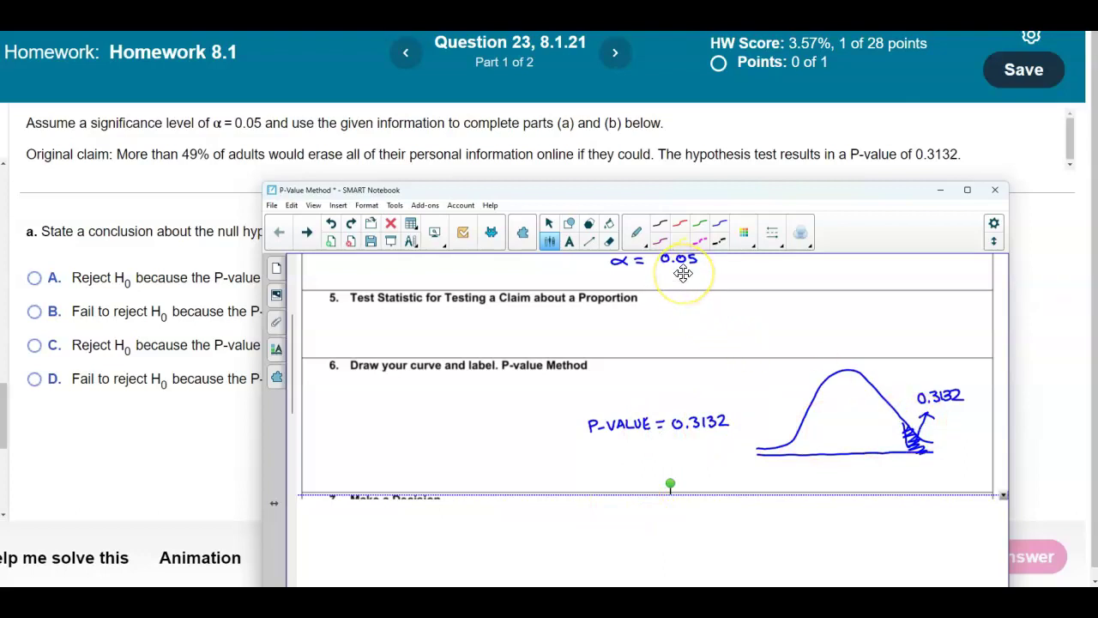
- Reveal step 7 and write the comparison '0.3132 > 0.05'
scroll(600, 496, down, 2)
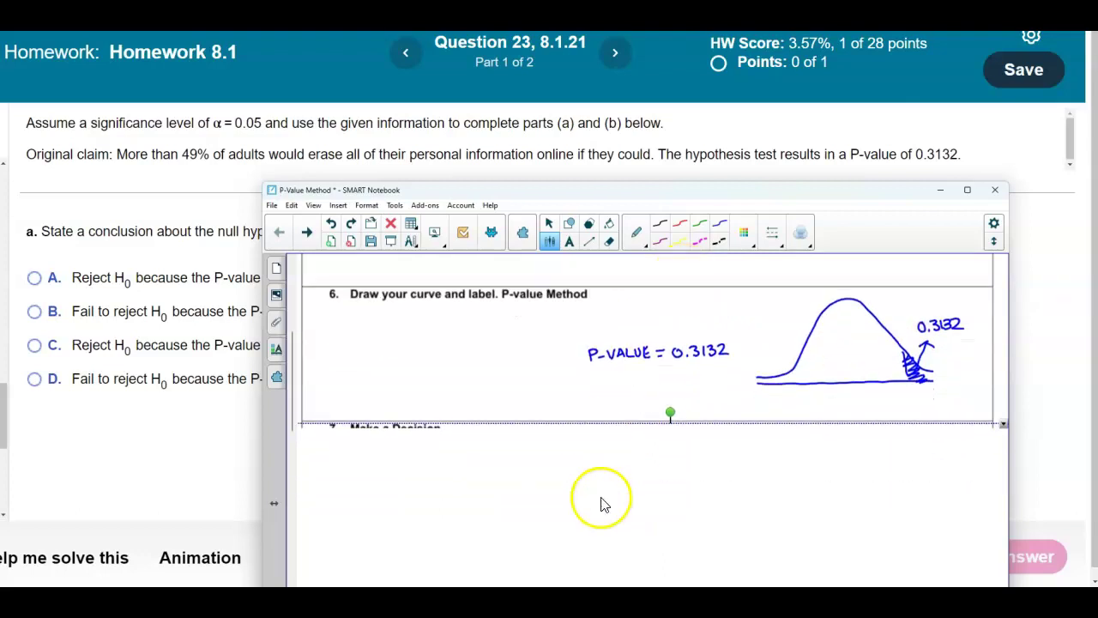
drag(511, 497, 514, 520)
drag(628, 502, 623, 534)
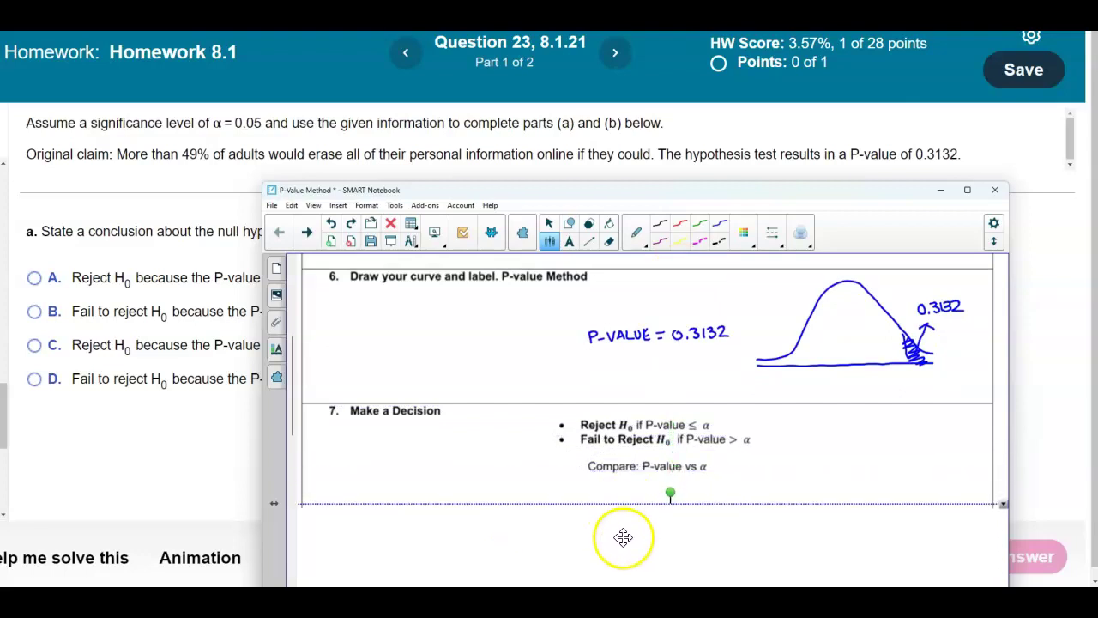
scroll(691, 423, down, 1)
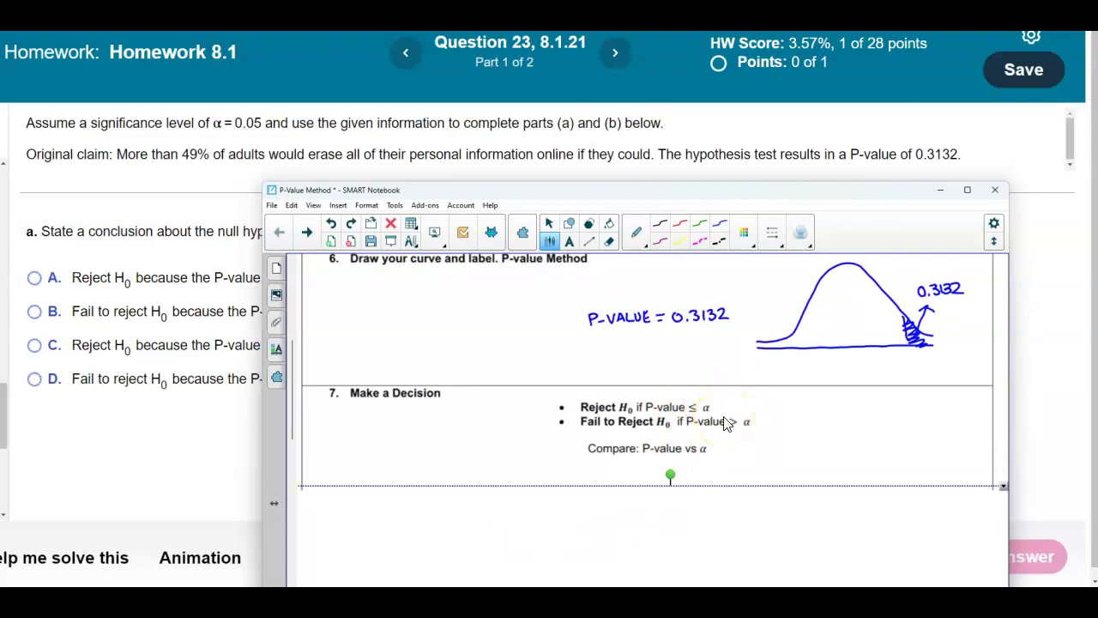
scroll(684, 443, down, 1)
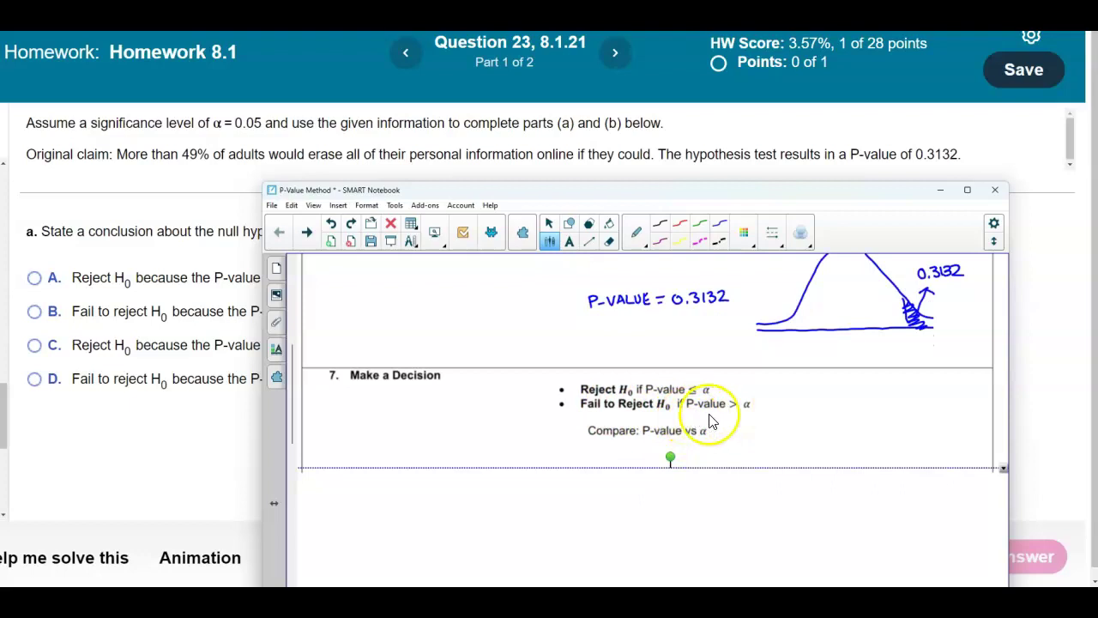
drag(738, 495, 737, 509)
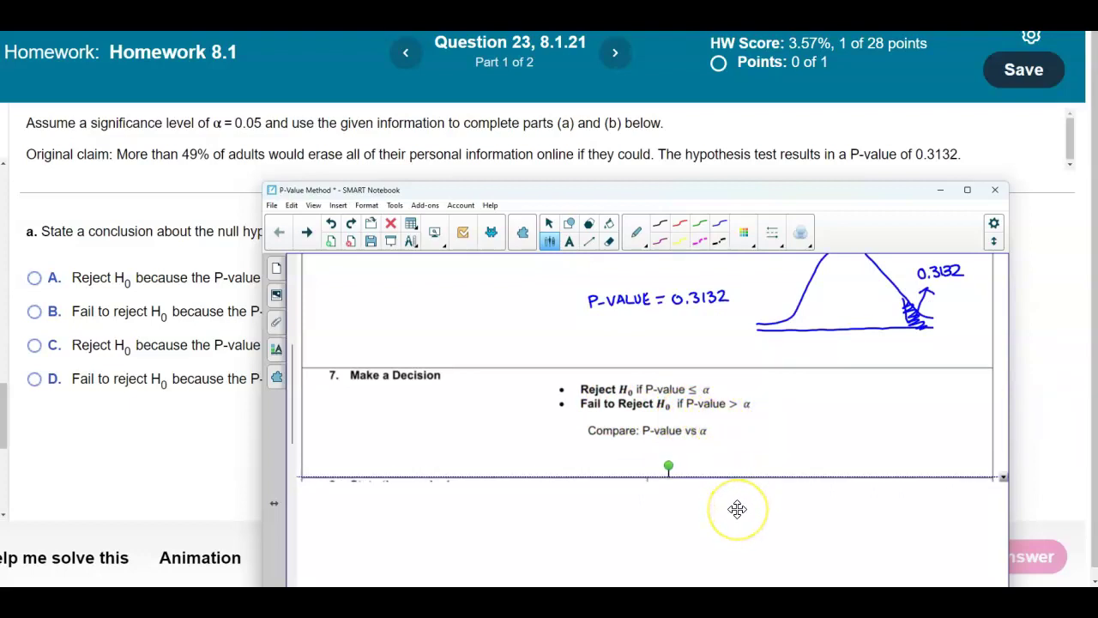
mouse_move(617, 449)
mouse_down()
mouse_move(611, 457)
mouse_move(636, 457)
mouse_up()
click(623, 457)
mouse_move(640, 446)
mouse_down()
mouse_move(640, 456)
mouse_move(701, 455)
mouse_move(705, 444)
mouse_move(715, 453)
mouse_move(666, 456)
mouse_up()
click(697, 456)
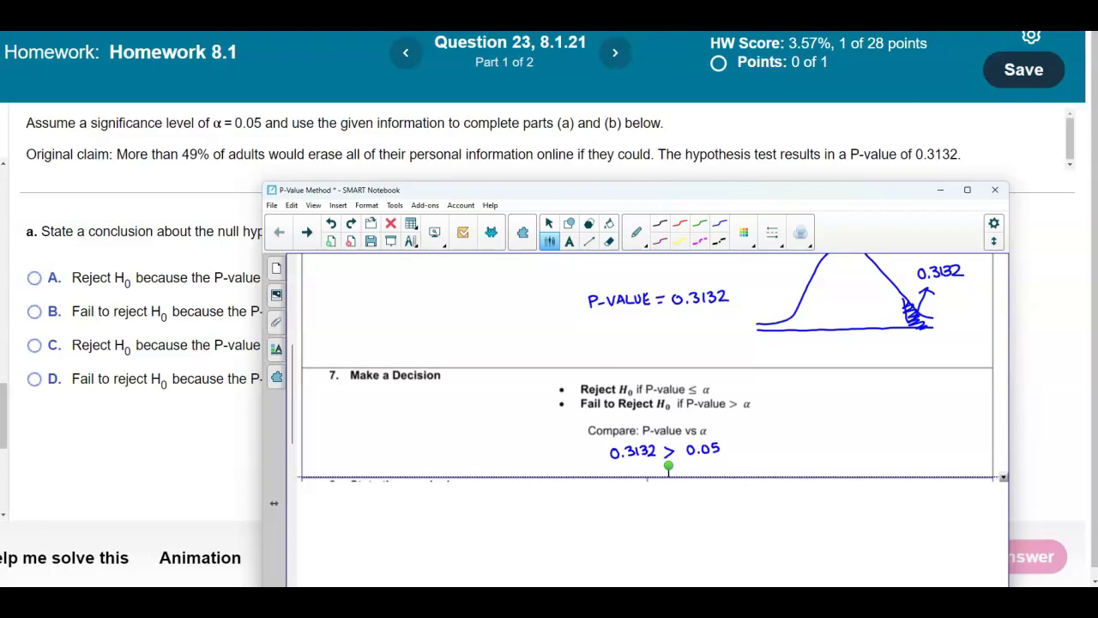
- Write the decision 'FAIL TO REJECT H0' beside the comparison
mouse_move(759, 441)
mouse_down()
mouse_move(758, 453)
mouse_move(767, 441)
mouse_move(780, 452)
mouse_up()
drag(784, 442, 783, 451)
mouse_move(788, 441)
mouse_down()
mouse_move(791, 451)
mouse_move(807, 441)
mouse_up()
drag(801, 442, 801, 451)
drag(812, 443, 876, 444)
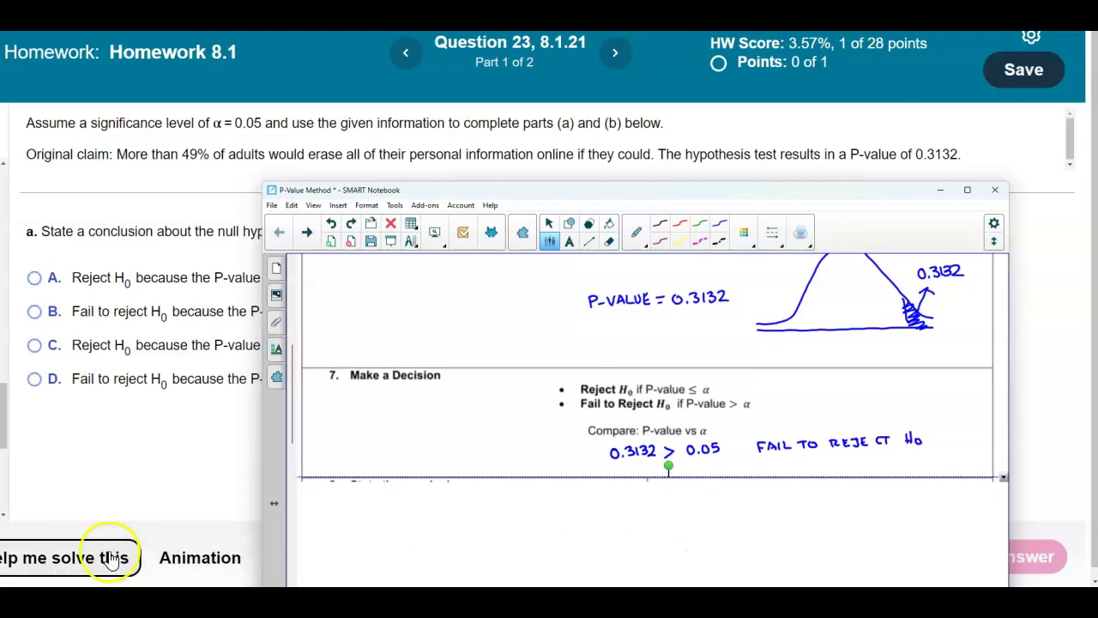
- Choose option B (fail to reject H0), check the answer and dismiss the feedback
click(132, 429)
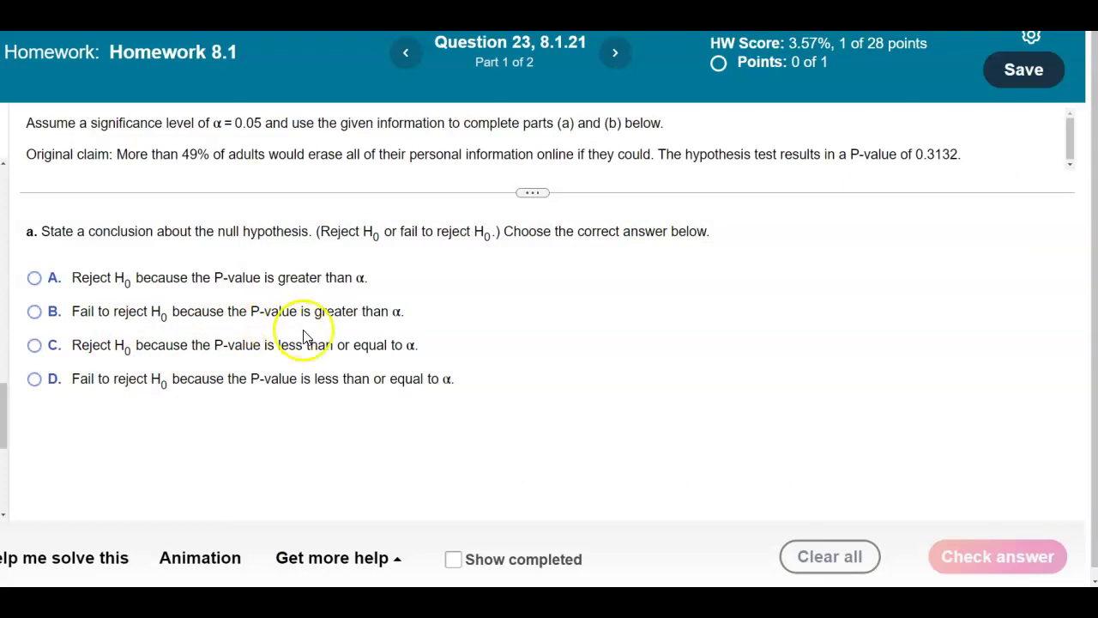
click(34, 311)
click(1027, 554)
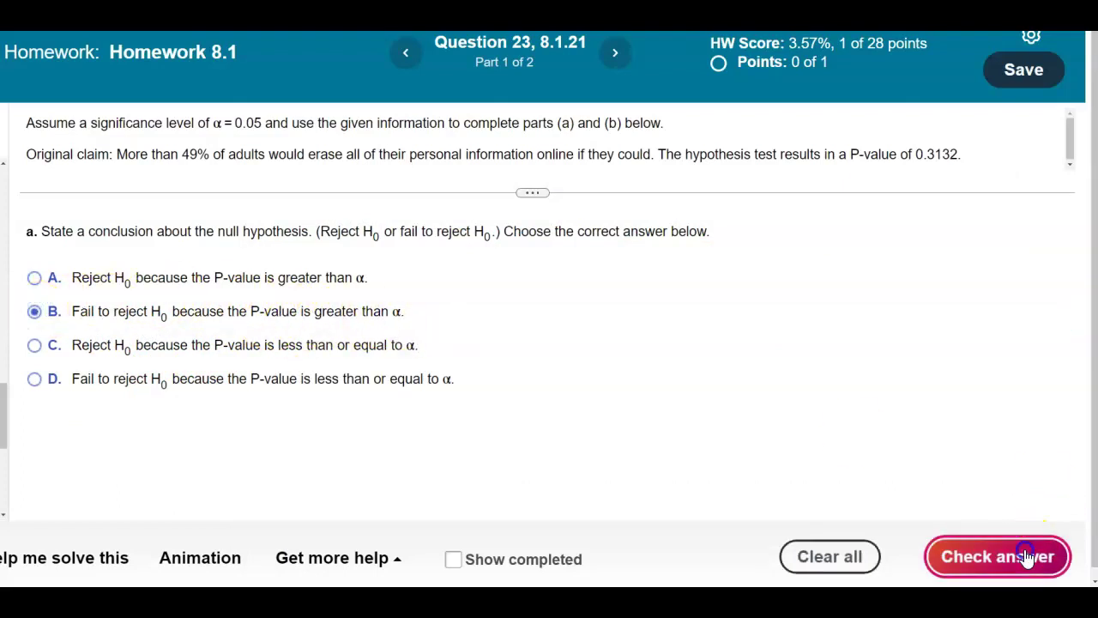
click(552, 338)
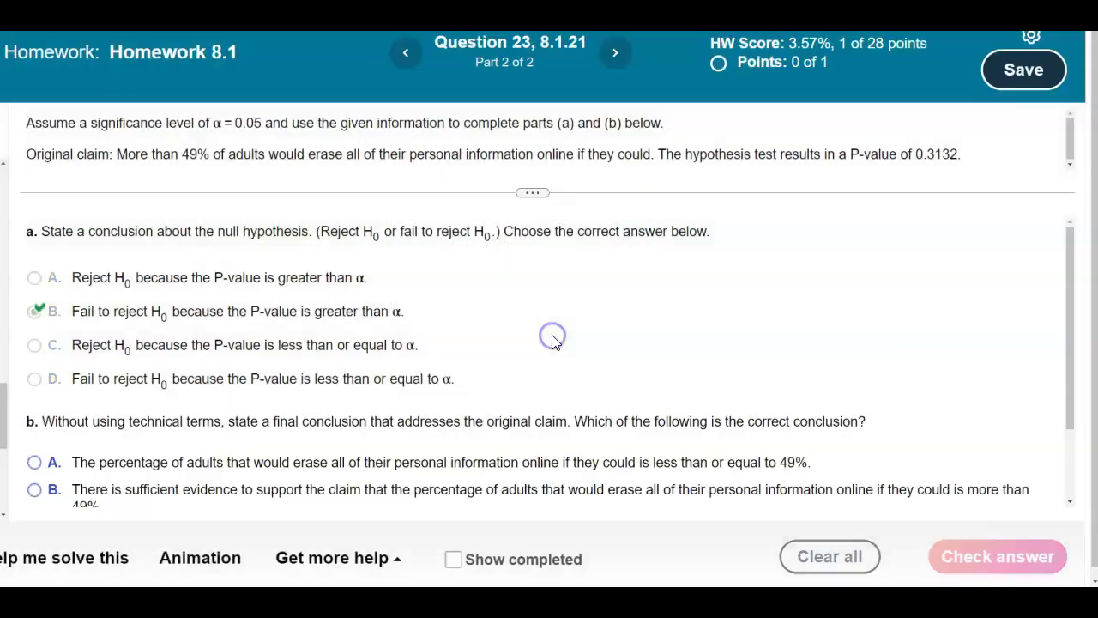